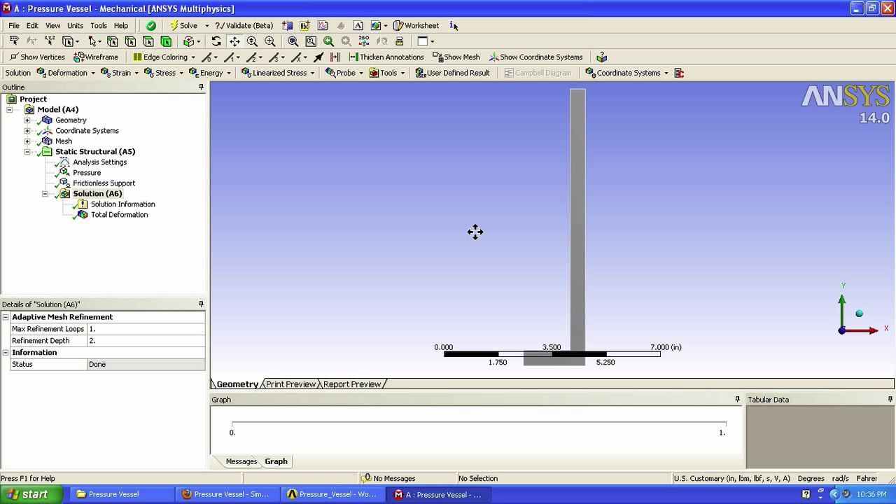
Insert Normal Stress, Normal Stress 2 and Normal Stress 3 from the Stress menu under Solution.
{"action": "left_click", "coordinate": [165, 73]}
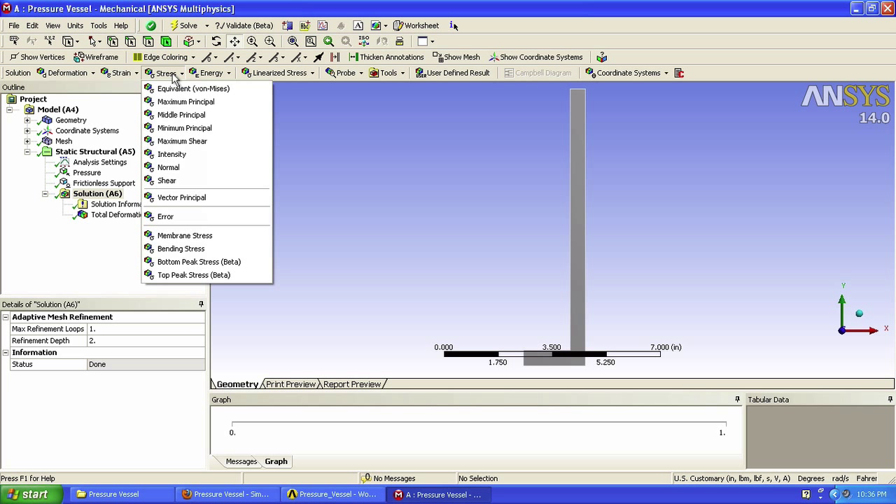
{"action": "left_click", "coordinate": [170, 168]}
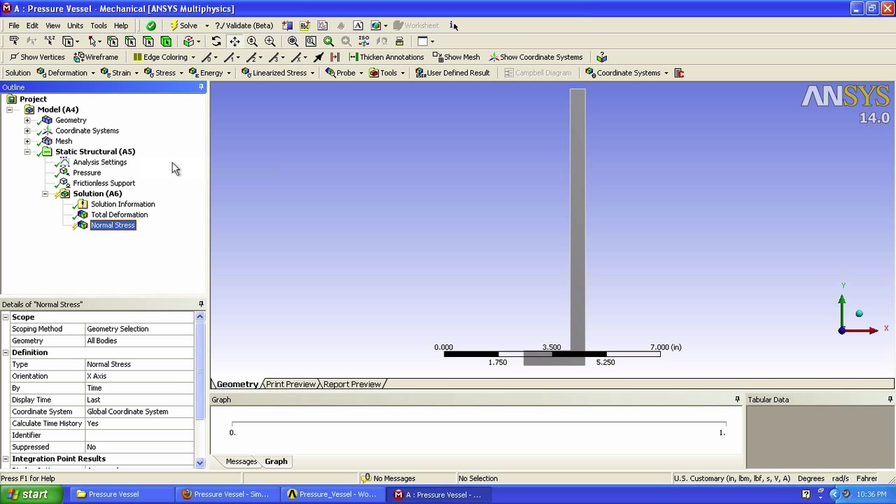
{"action": "left_click", "coordinate": [165, 73]}
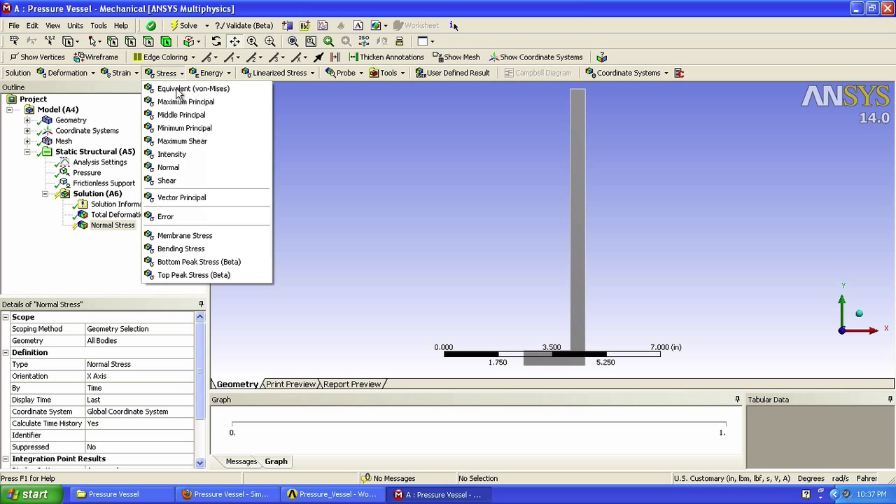
{"action": "left_click", "coordinate": [179, 169]}
{"action": "left_click", "coordinate": [175, 73]}
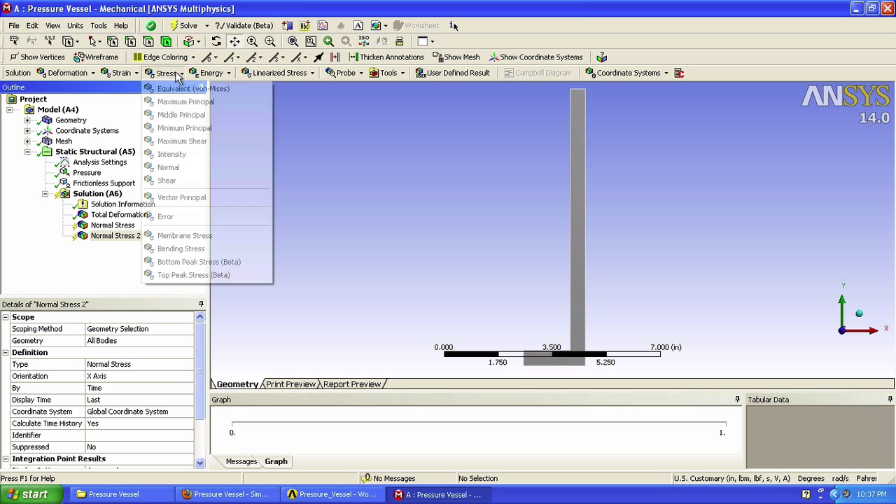
{"action": "left_click", "coordinate": [173, 168]}
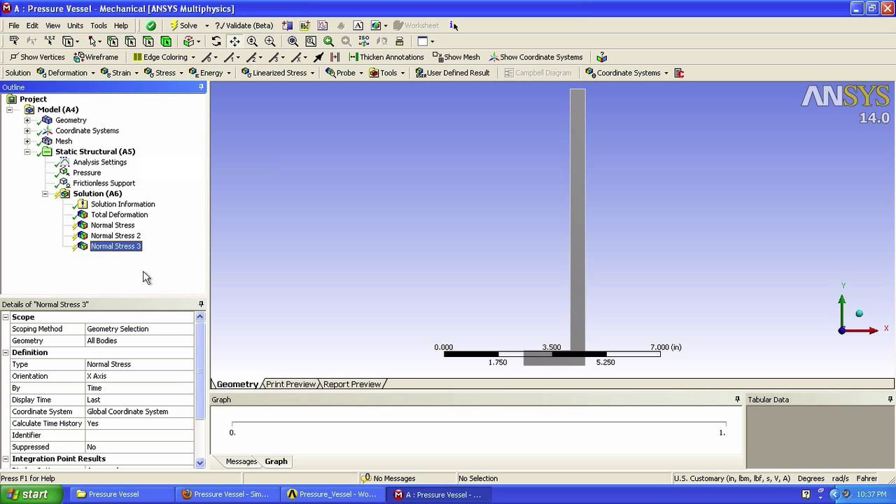
Rename the first two normal-stress results to 'Hoop Stress' and 'Axial Stress'.
{"action": "right_click", "coordinate": [118, 226]}
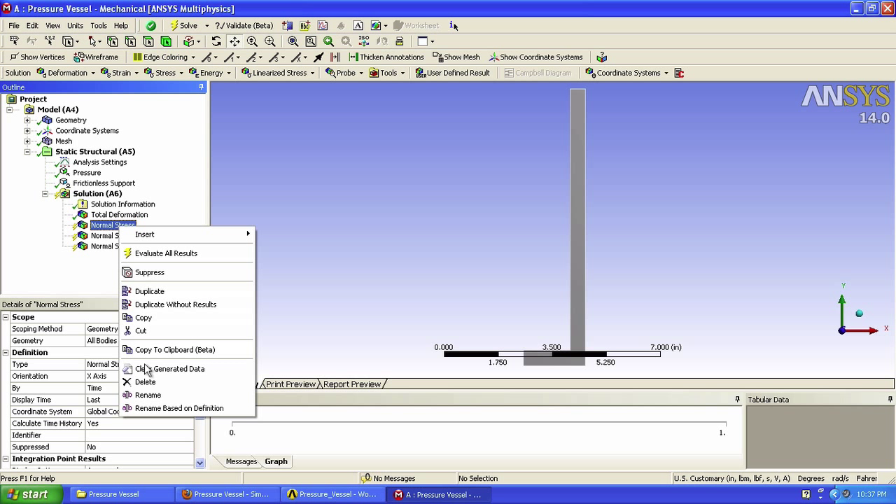
{"action": "left_click", "coordinate": [148, 395]}
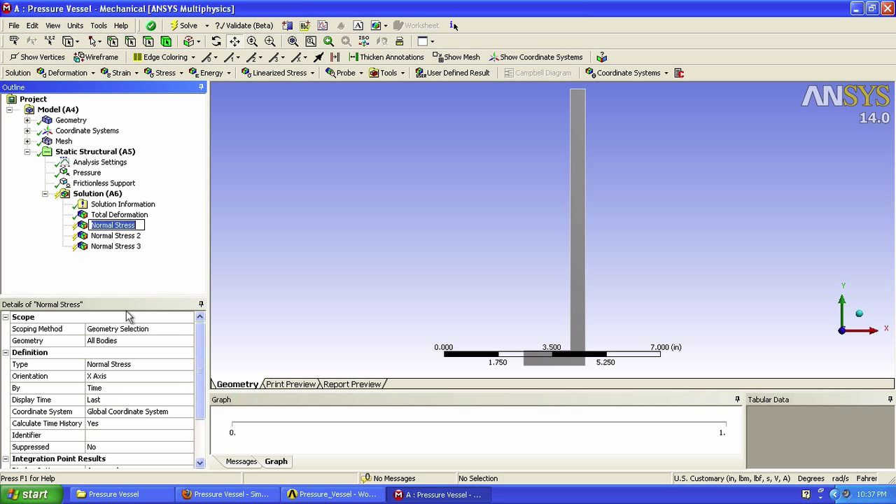
{"action": "type", "text": "H"}
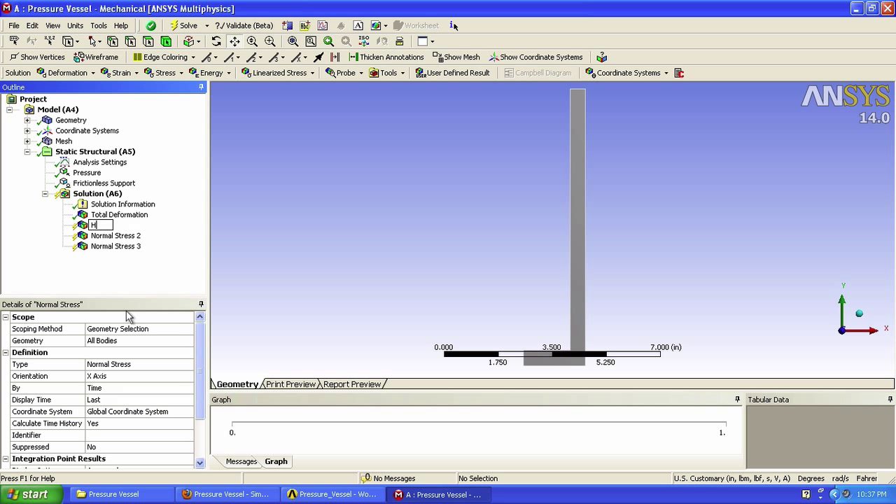
{"action": "type", "text": "oop Stress"}
{"action": "key", "text": "Return"}
{"action": "left_click", "coordinate": [115, 236]}
{"action": "right_click", "coordinate": [119, 238]}
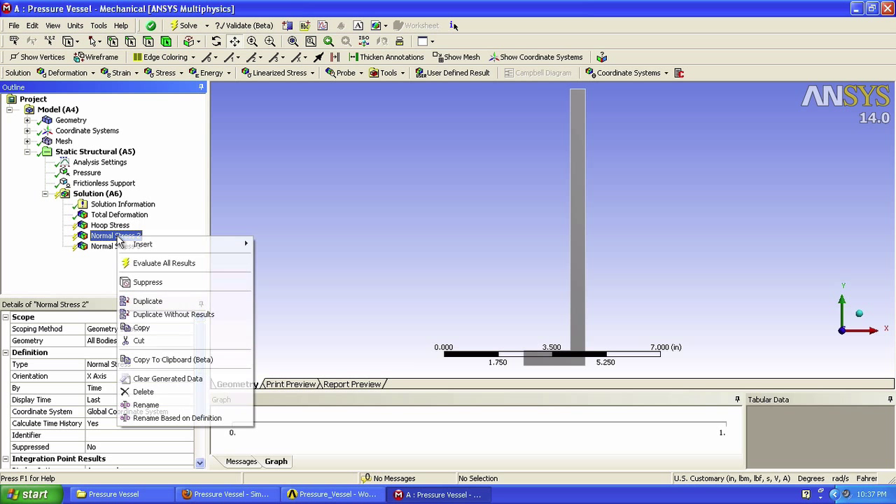
{"action": "left_click", "coordinate": [146, 404]}
{"action": "type", "text": "Axi"}
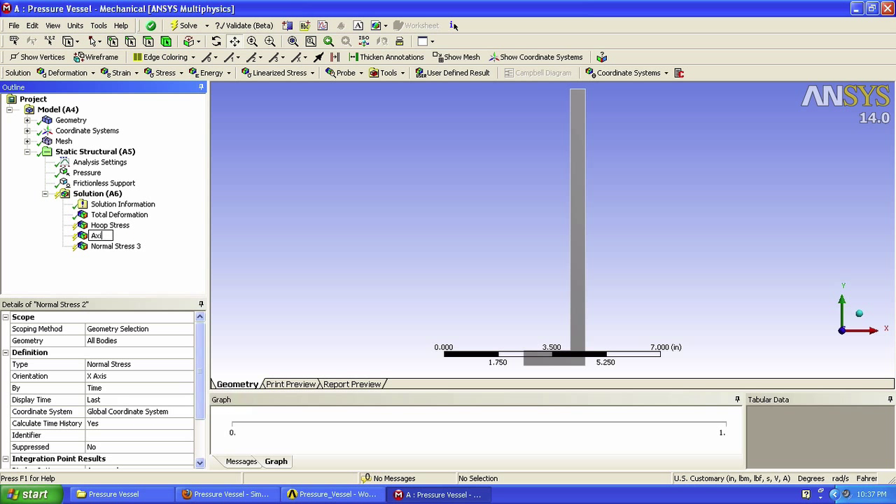
{"action": "type", "text": "al Stress"}
{"action": "key", "text": "Return"}
Rename the third result to 'Radial Stress' and bring up the Confluence pressure vessel page.
{"action": "left_click", "coordinate": [115, 246]}
{"action": "right_click", "coordinate": [120, 248]}
{"action": "left_click", "coordinate": [155, 413]}
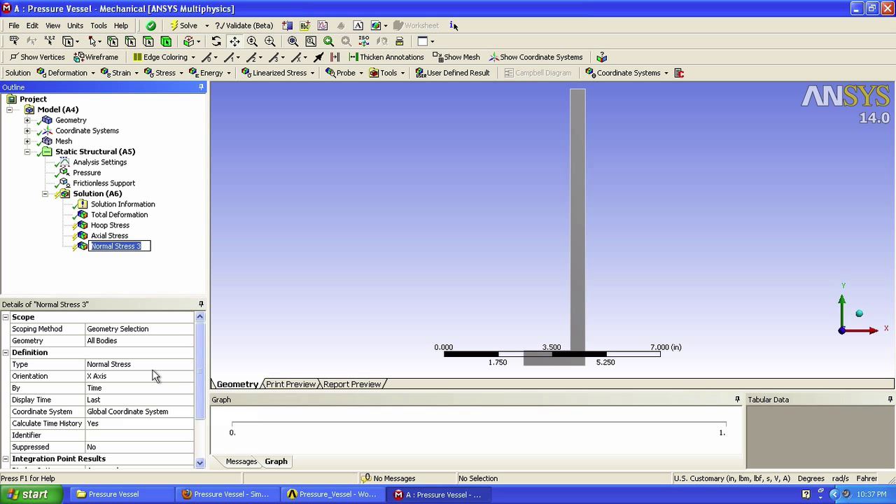
{"action": "type", "text": "Radial Stress"}
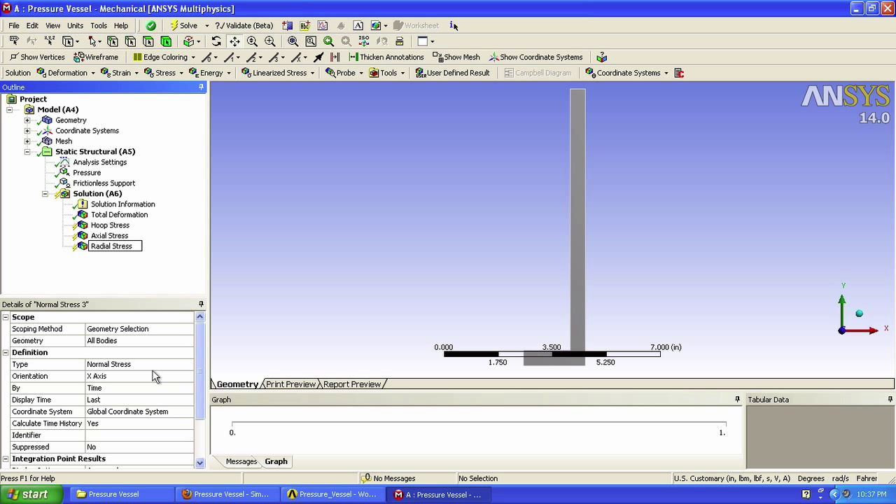
{"action": "left_click", "coordinate": [142, 262]}
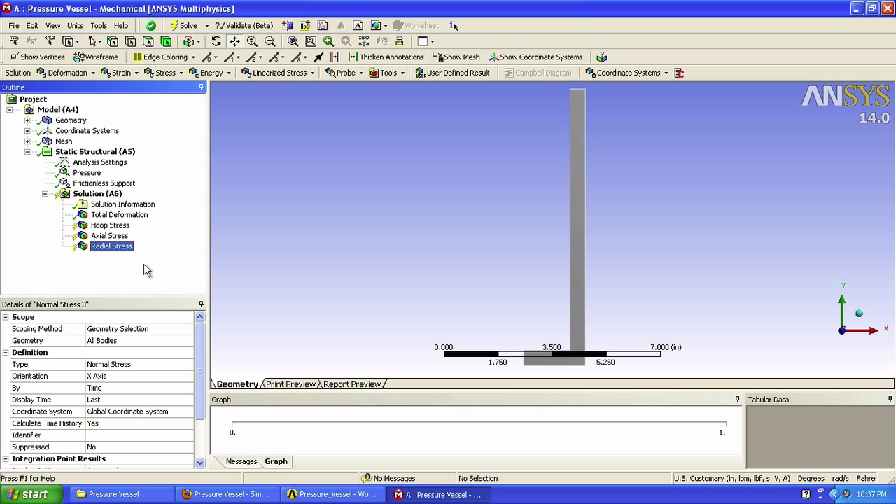
{"action": "left_click", "coordinate": [227, 494]}
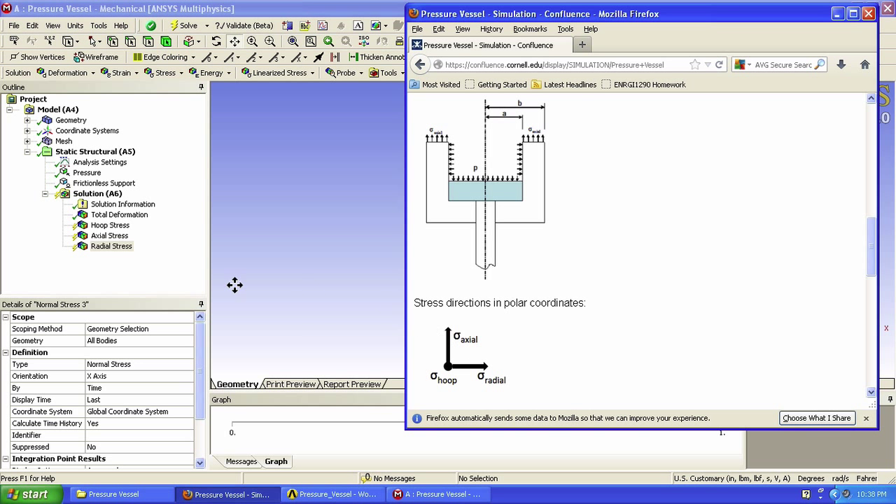
Return from the Confluence stress-direction diagram to the ANSYS model.
{"action": "left_click", "coordinate": [244, 327]}
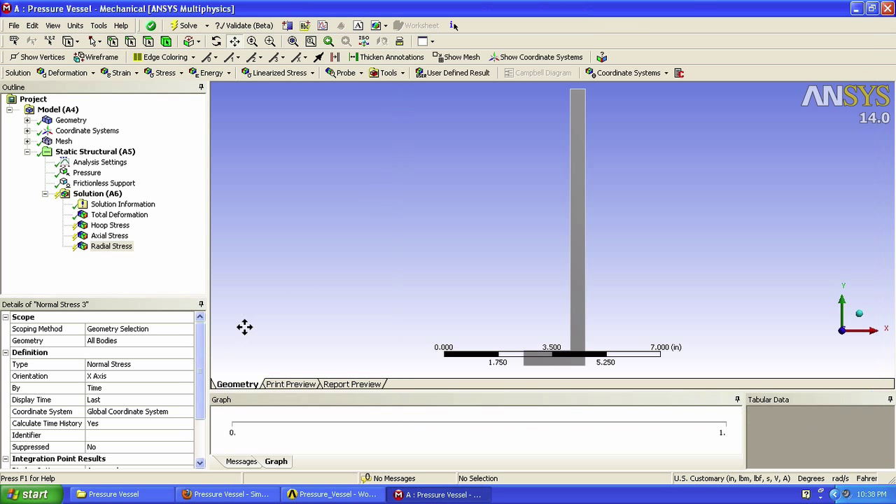
Set the Hoop Stress result's orientation to Z Axis.
{"action": "left_click", "coordinate": [110, 225]}
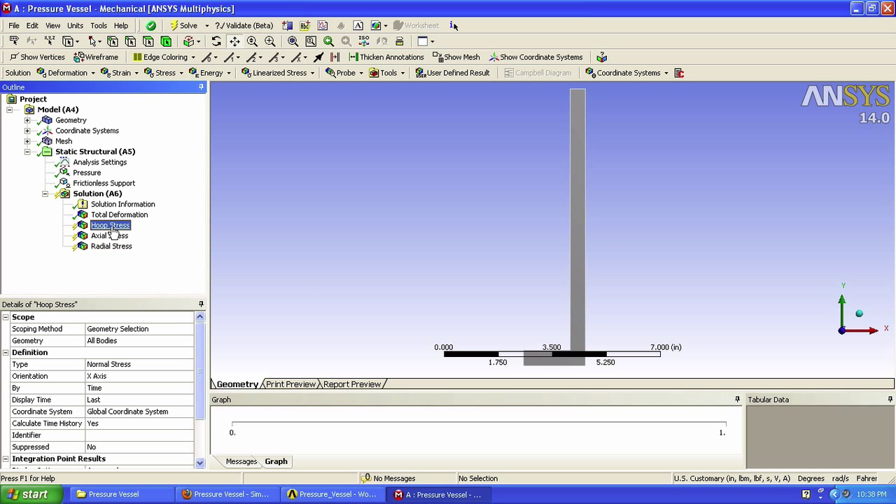
{"action": "left_click", "coordinate": [110, 377]}
{"action": "left_click", "coordinate": [189, 378]}
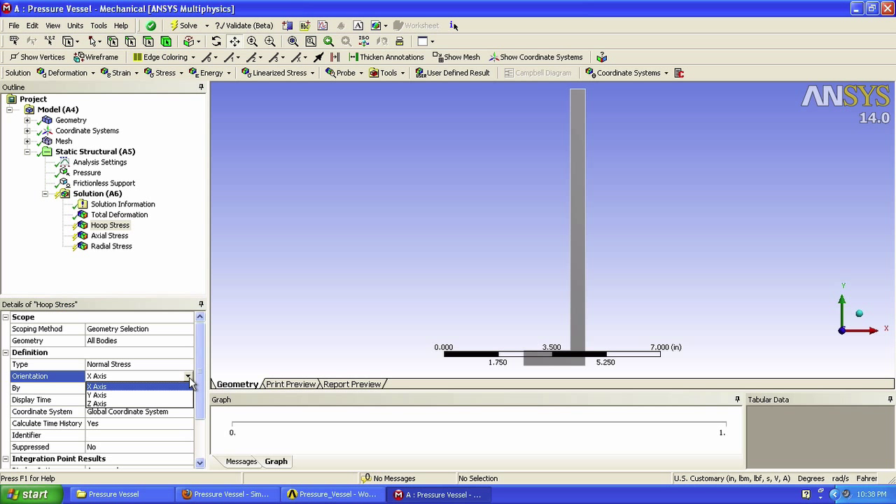
{"action": "left_click", "coordinate": [152, 404]}
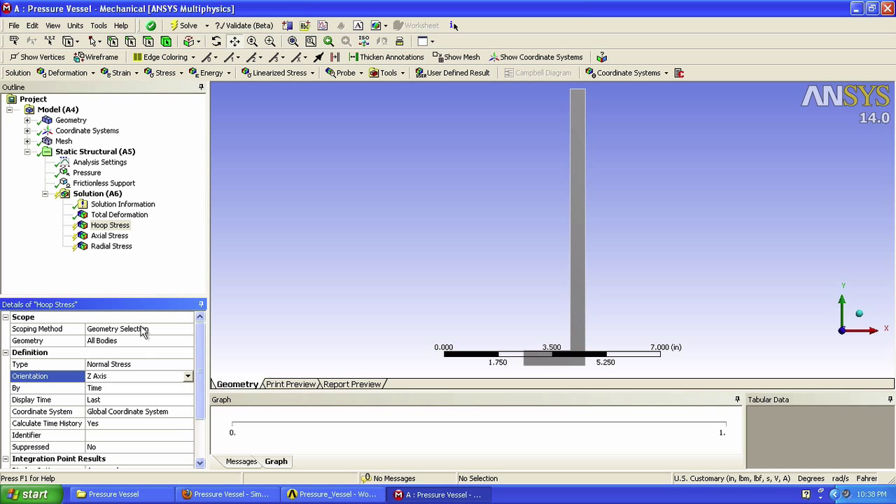
Set Axial Stress orientation to Y Axis, then solve with Radial Stress selected.
{"action": "left_click", "coordinate": [110, 237]}
{"action": "left_click", "coordinate": [114, 377]}
{"action": "left_click", "coordinate": [188, 377]}
{"action": "left_click", "coordinate": [158, 396]}
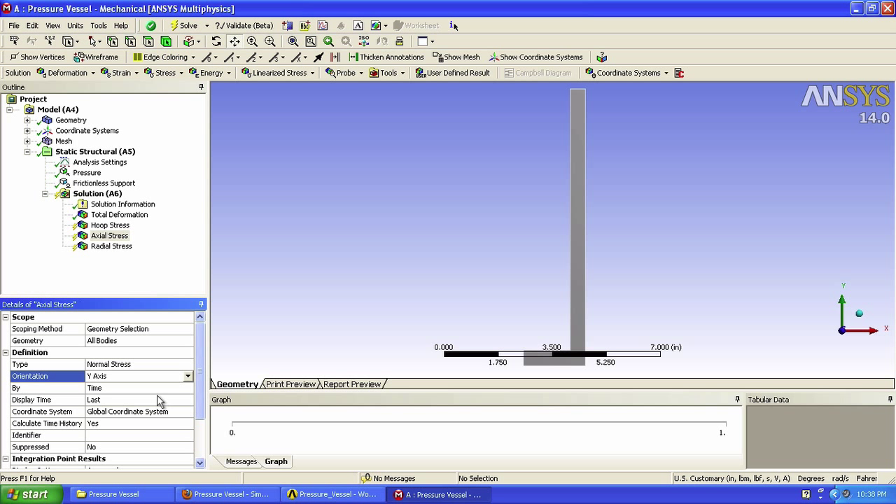
{"action": "left_click", "coordinate": [111, 246]}
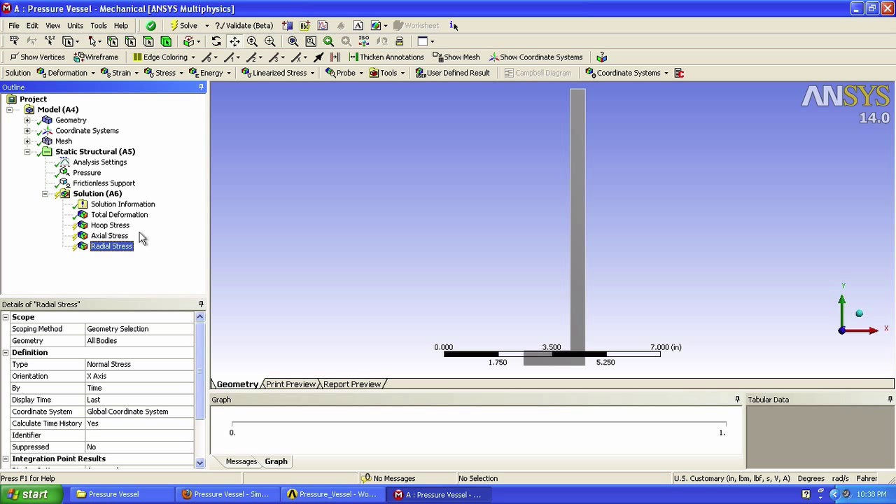
{"action": "left_click", "coordinate": [188, 27]}
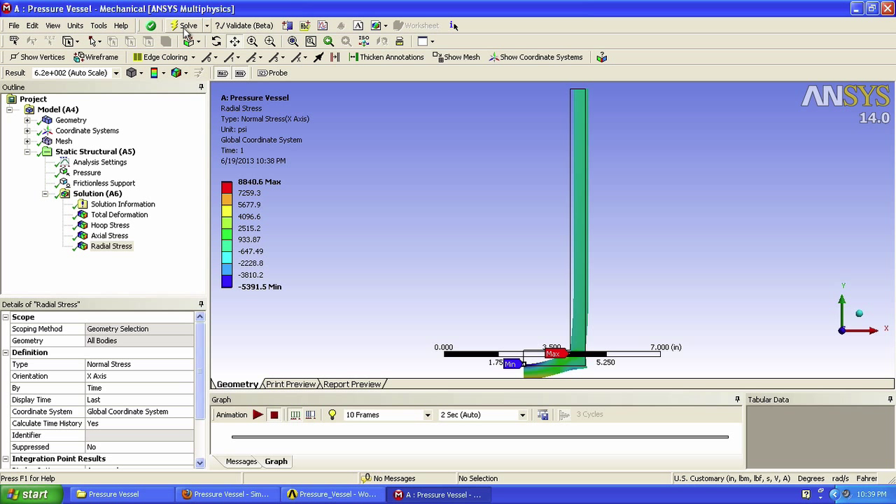
Set the result deformation scale to 0.0 (Undeformed).
{"action": "left_click", "coordinate": [117, 73]}
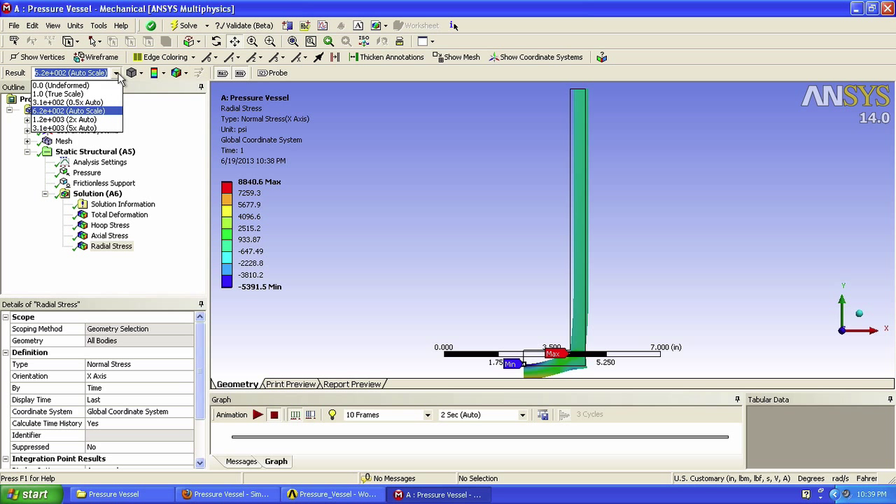
{"action": "left_click", "coordinate": [63, 86]}
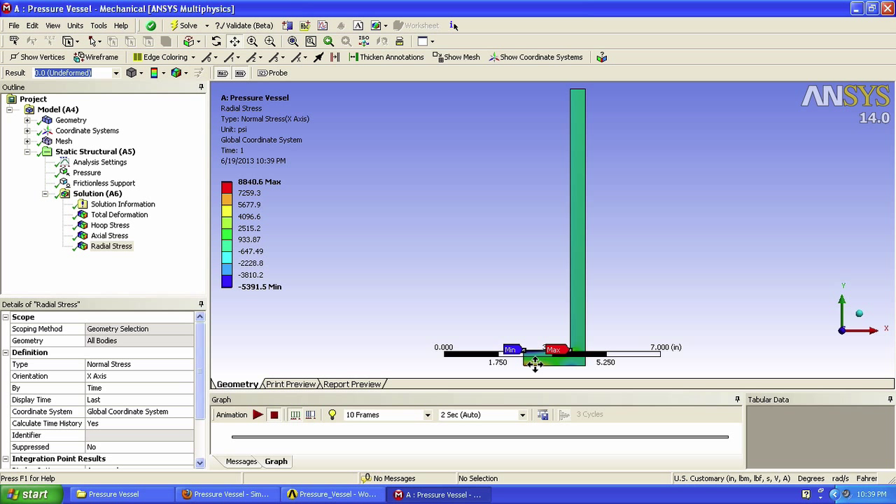
Zoom in and pan to bring the top end of the vessel's vertical wall into view.
{"action": "scroll", "coordinate": [590, 259], "scroll_direction": "up", "scroll_amount": 2}
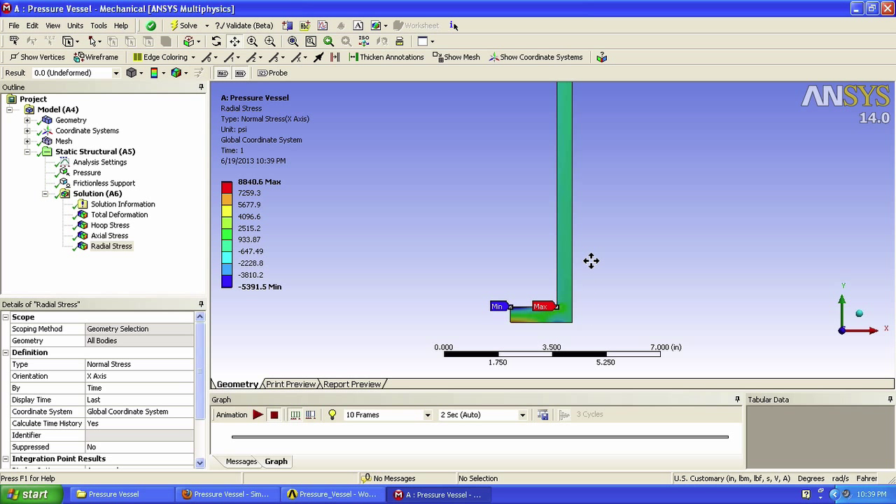
{"action": "scroll", "coordinate": [568, 292], "scroll_direction": "up", "scroll_amount": 2}
{"action": "left_click_drag", "start_coordinate": [572, 305], "coordinate": [568, 226]}
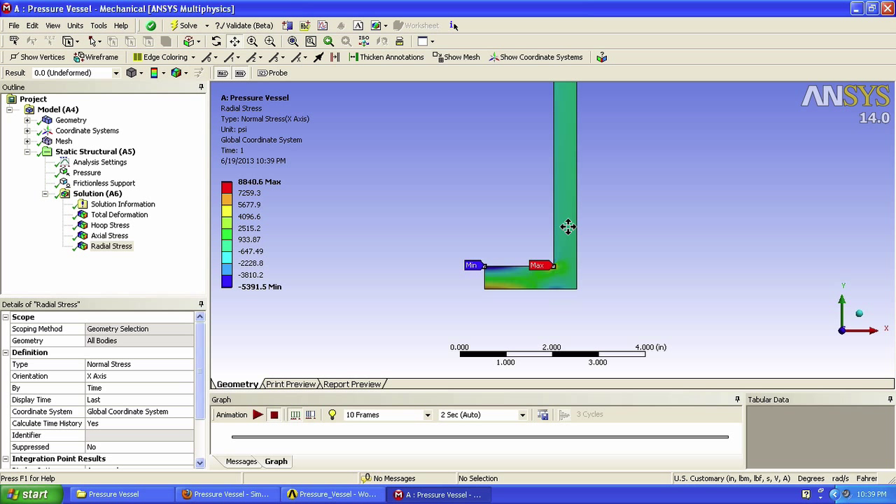
{"action": "left_click_drag", "start_coordinate": [574, 277], "coordinate": [578, 285]}
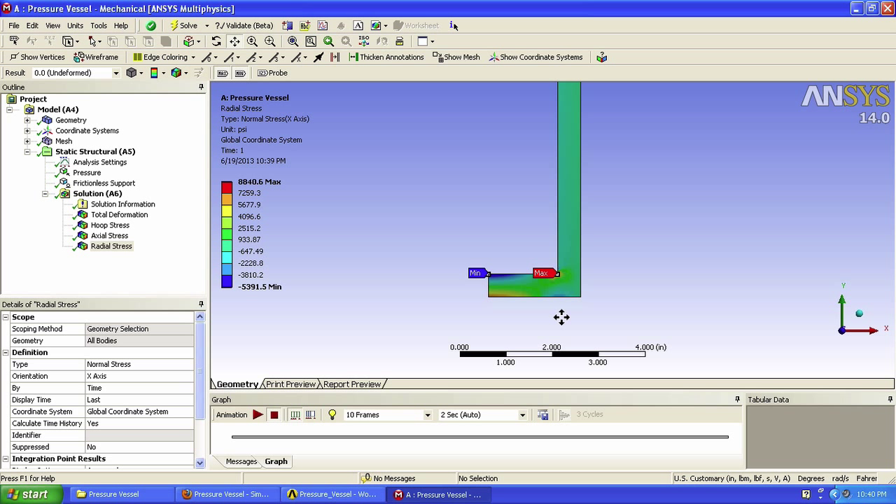
{"action": "left_click_drag", "start_coordinate": [664, 212], "coordinate": [618, 368]}
{"action": "left_click_drag", "start_coordinate": [607, 230], "coordinate": [604, 206]}
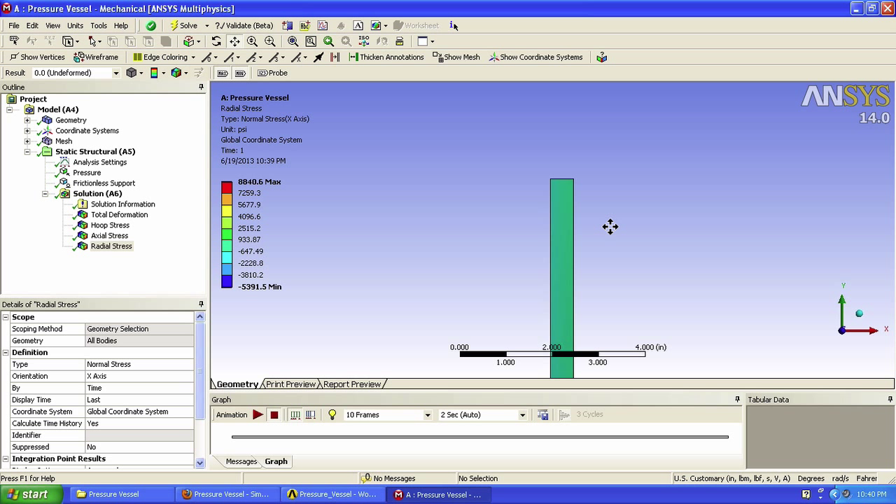
Probe Radial Stress at the top of the vessel wall, reading about -933.07 psi.
{"action": "left_click", "coordinate": [275, 73]}
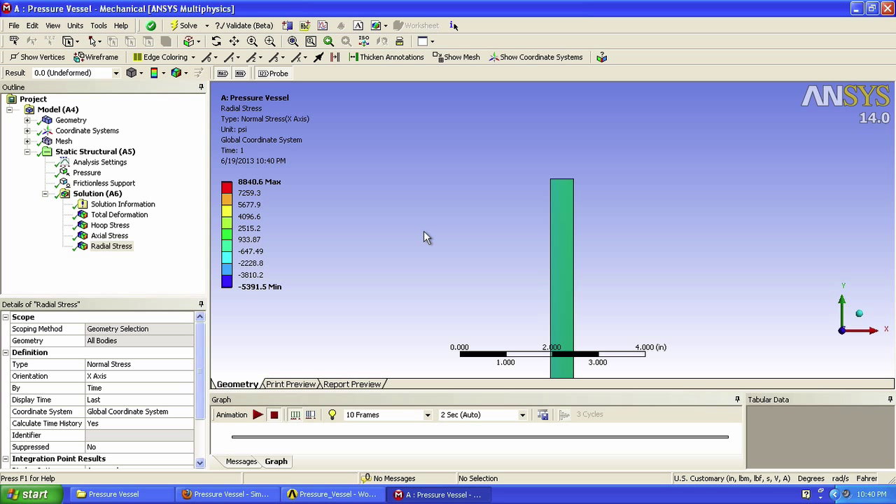
{"action": "left_click", "coordinate": [110, 247]}
{"action": "left_click", "coordinate": [111, 248]}
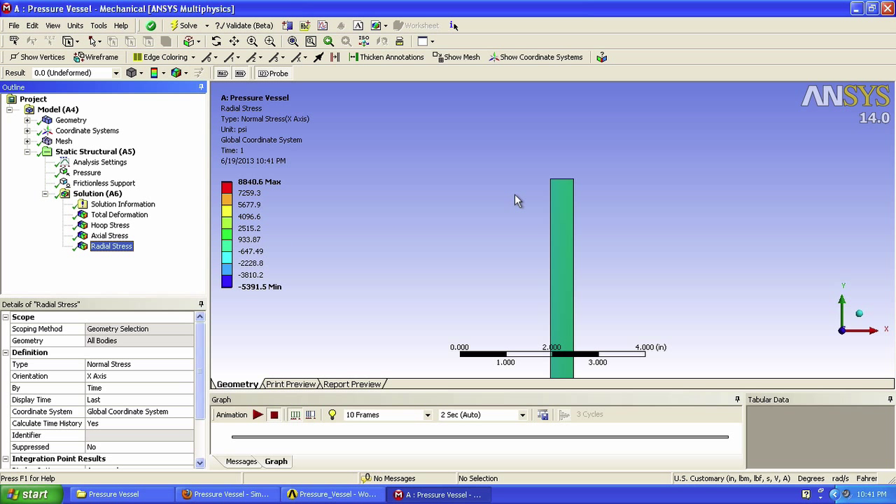
{"action": "mouse_move", "coordinate": [550, 179]}
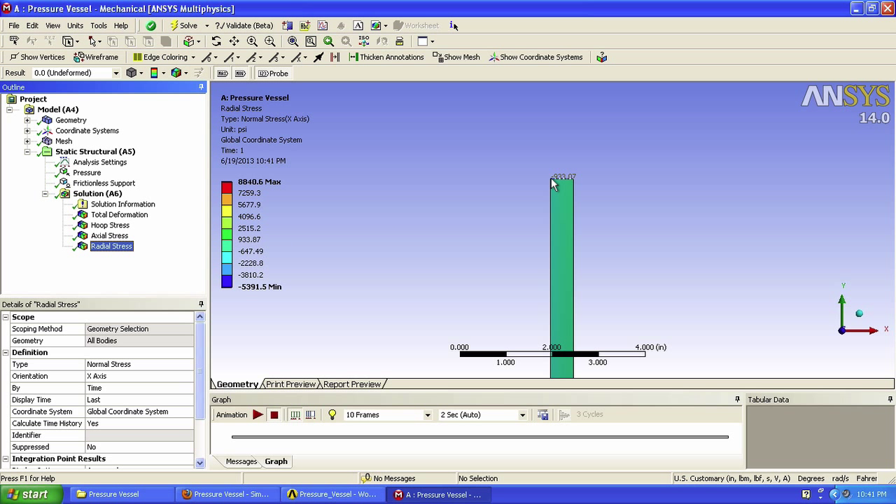